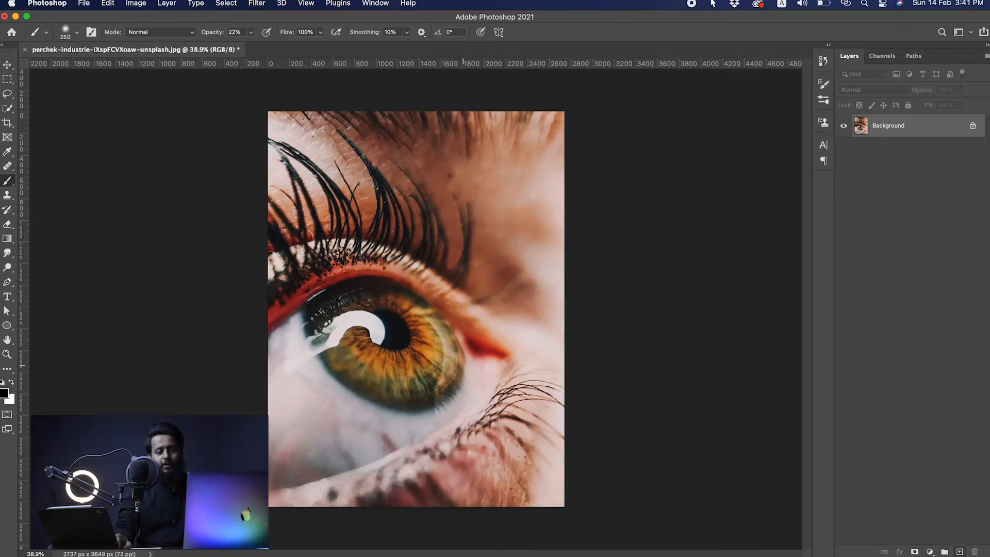
Add a Curves adjustment layer above the eye photo and raise the RGB midtones to input 87, output 142.
{"action": "scroll", "coordinate": [441, 331], "scroll_direction": "up", "scroll_amount": 4}
{"action": "scroll", "coordinate": [441, 332], "scroll_direction": "down", "scroll_amount": 3}
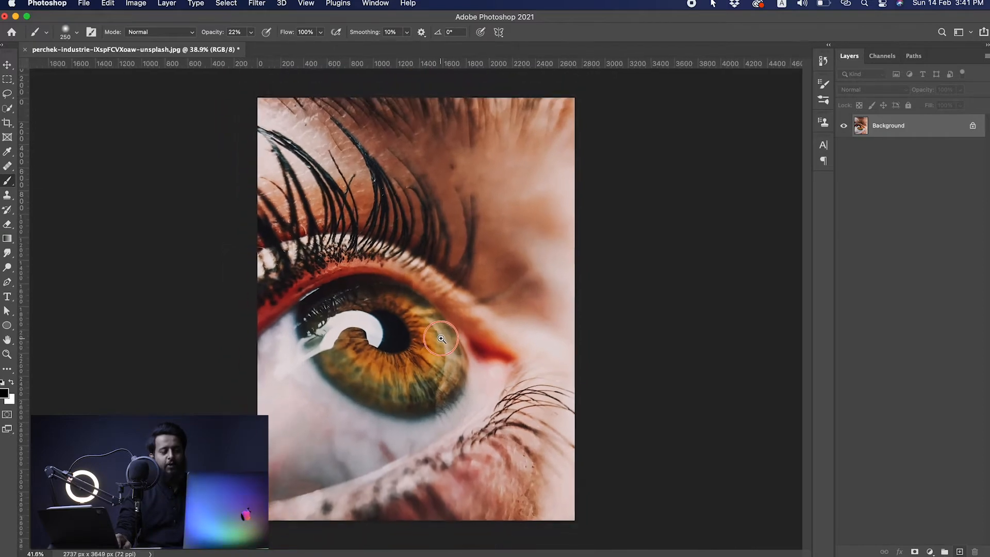
{"action": "left_click", "coordinate": [929, 553]}
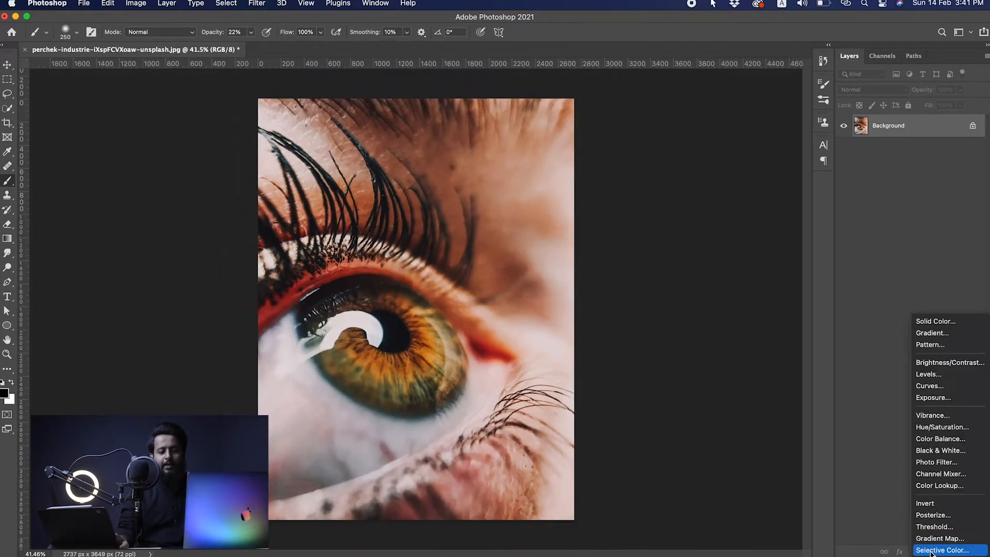
{"action": "left_click", "coordinate": [940, 387]}
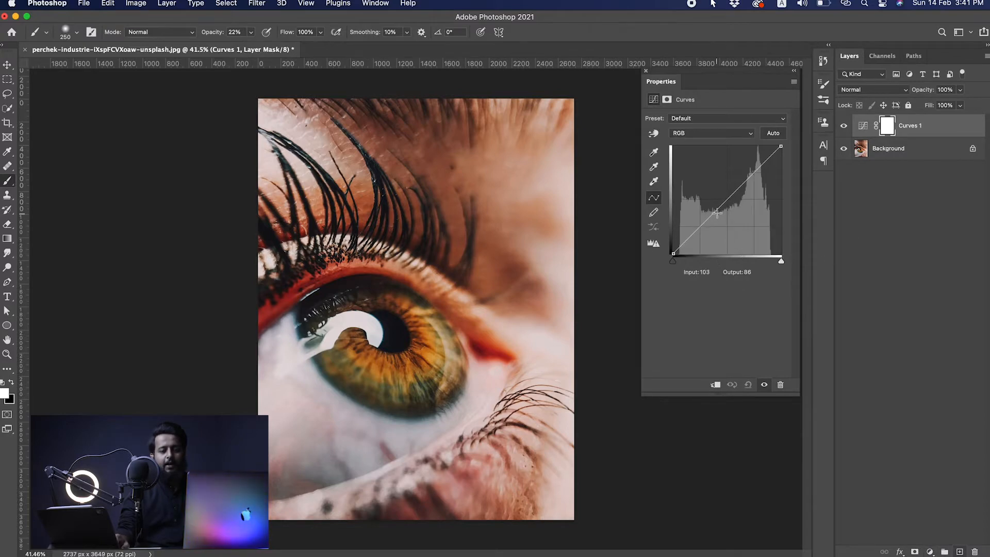
{"action": "left_click_drag", "start_coordinate": [722, 204], "coordinate": [710, 193]}
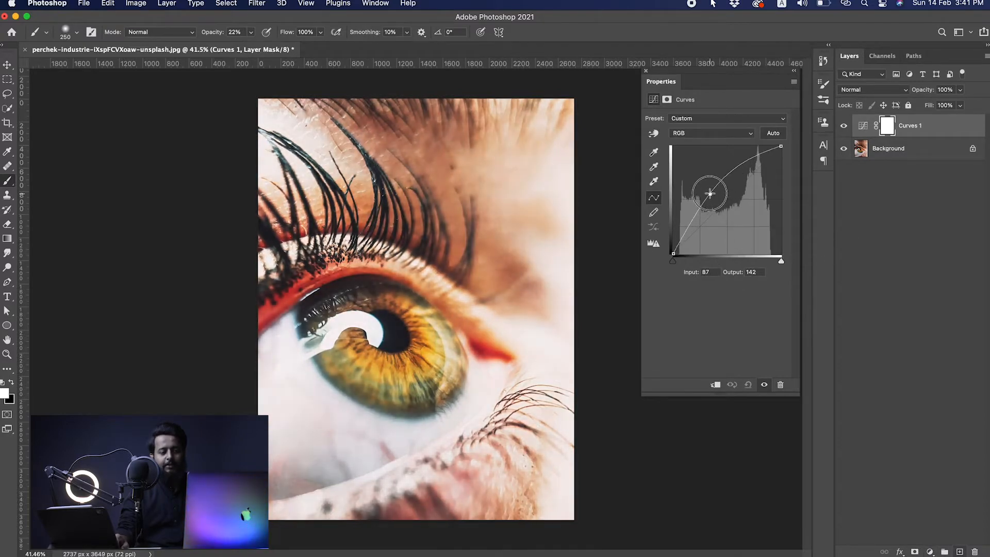
{"action": "left_click", "coordinate": [852, 279]}
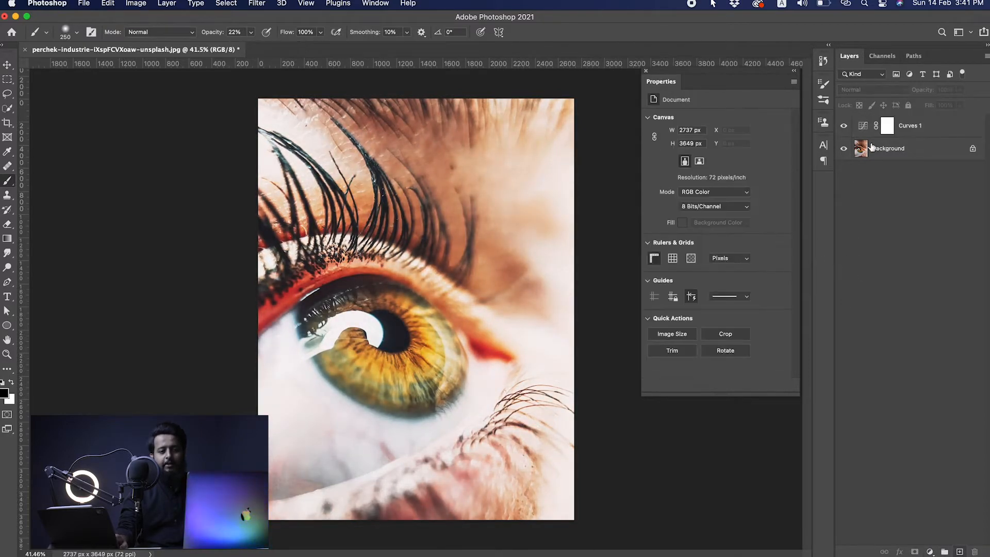
Invert the Curves layer's mask to black to hide the brightening.
{"action": "left_click", "coordinate": [887, 129]}
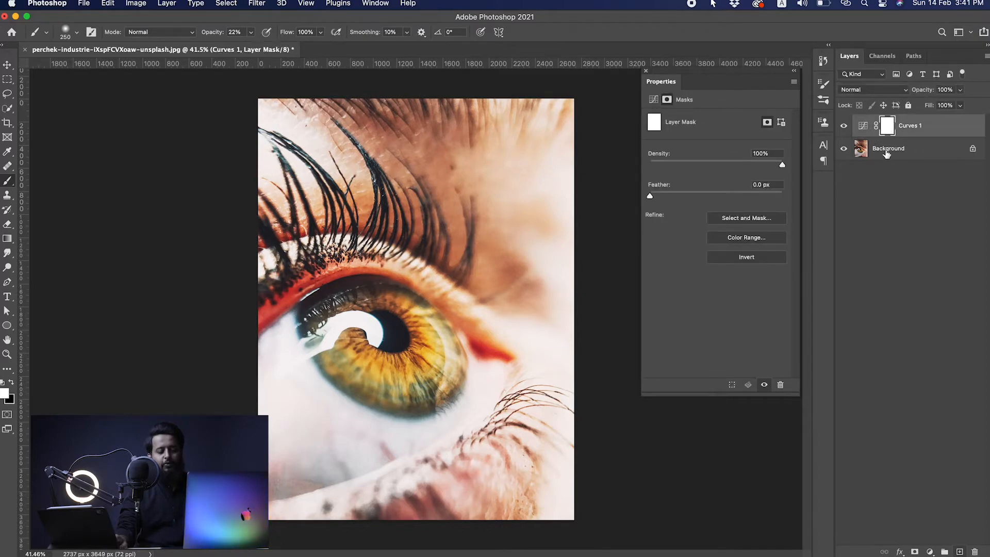
{"action": "key", "text": "super+i"}
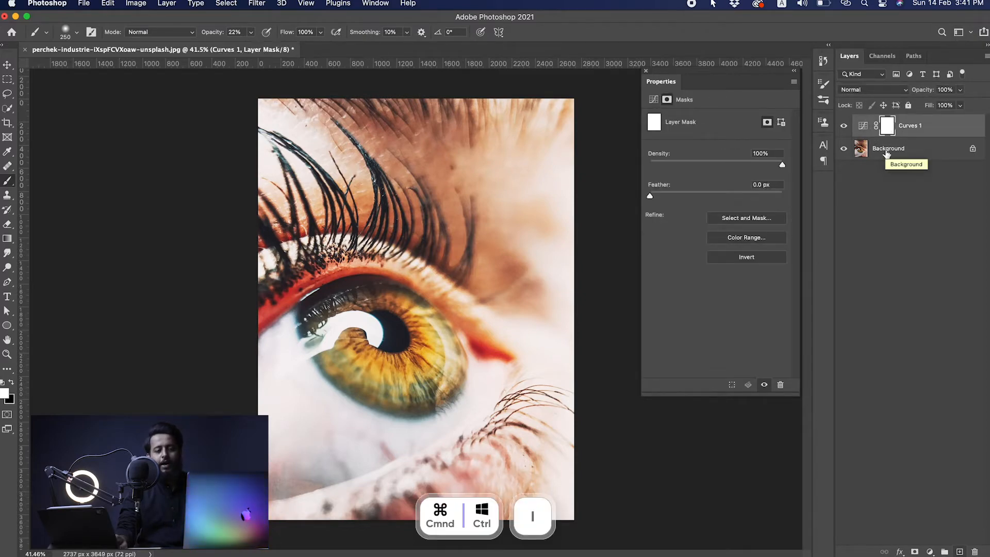
{"action": "key", "text": "super+i"}
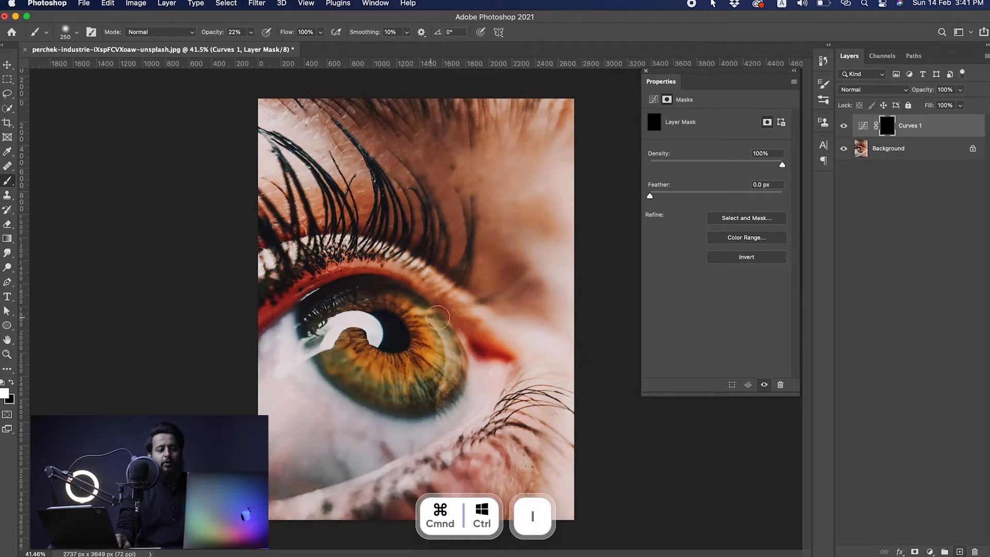
Paint white over the iris on the Curves mask at 22% opacity, enlarging the brush to 500 px, to brighten only the iris.
{"action": "scroll", "coordinate": [390, 327], "scroll_direction": "up", "scroll_amount": 3}
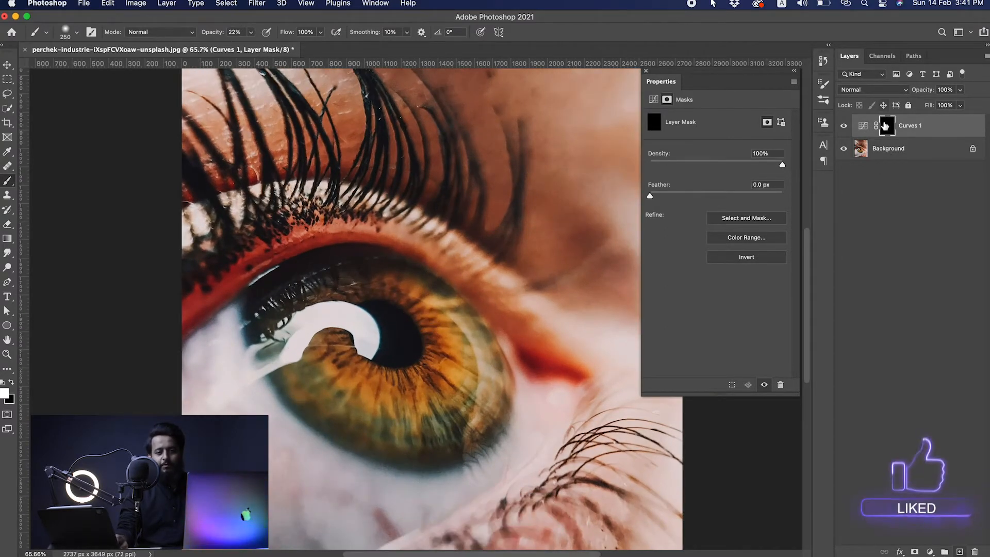
{"action": "mouse_move", "coordinate": [358, 319]}
{"action": "left_mouse_down"}
{"action": "mouse_move", "coordinate": [338, 330]}
{"action": "mouse_move", "coordinate": [405, 336]}
{"action": "left_mouse_up"}
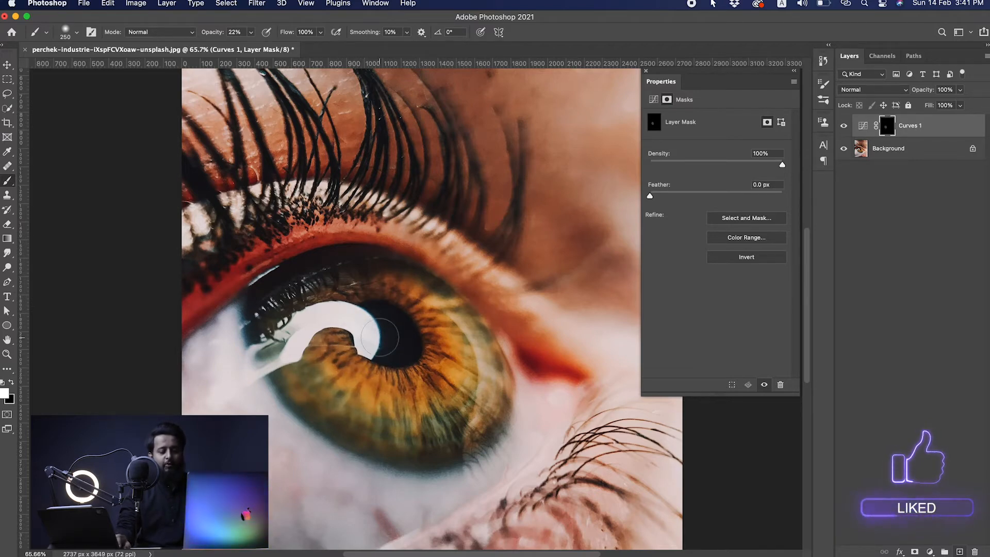
{"action": "key", "text": "bracketright"}
{"action": "key", "text": "bracketright"}
{"action": "key", "text": "bracketright"}
{"action": "mouse_move", "coordinate": [437, 382]}
{"action": "left_mouse_down"}
{"action": "mouse_move", "coordinate": [393, 321]}
{"action": "mouse_move", "coordinate": [330, 370]}
{"action": "mouse_move", "coordinate": [315, 319]}
{"action": "mouse_move", "coordinate": [361, 415]}
{"action": "mouse_move", "coordinate": [448, 407]}
{"action": "mouse_move", "coordinate": [397, 324]}
{"action": "mouse_move", "coordinate": [300, 315]}
{"action": "mouse_move", "coordinate": [364, 289]}
{"action": "mouse_move", "coordinate": [448, 314]}
{"action": "mouse_move", "coordinate": [413, 436]}
{"action": "mouse_move", "coordinate": [322, 407]}
{"action": "left_mouse_up"}
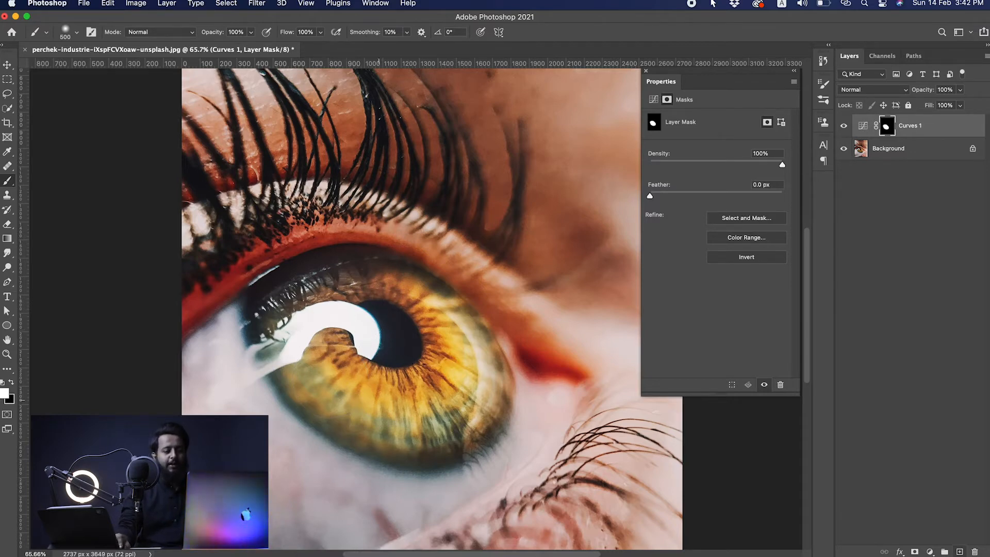
{"action": "left_click_drag", "start_coordinate": [421, 374], "coordinate": [399, 373]}
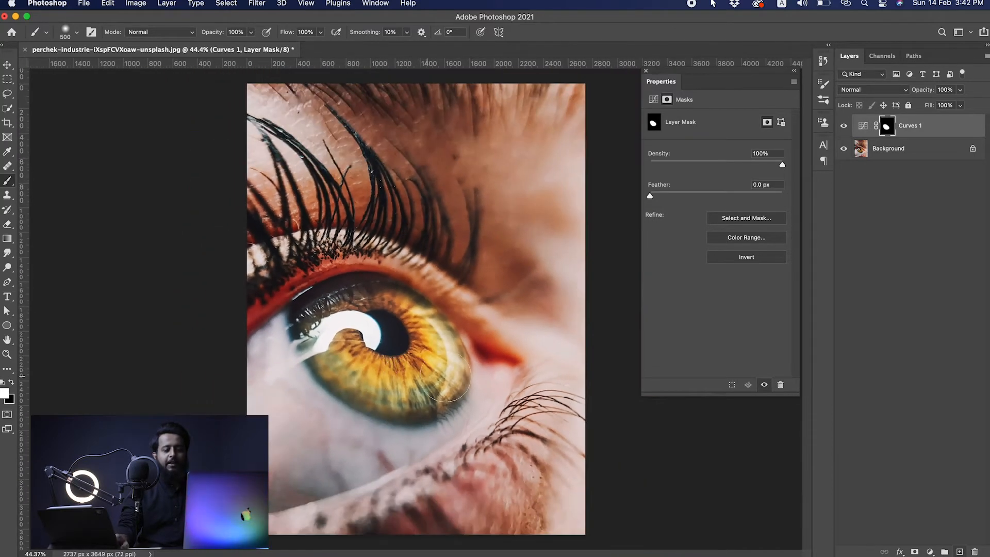
Add a Hue/Saturation adjustment layer with Colorize on, hue 221 and saturation 71, for a blue tint.
{"action": "left_click", "coordinate": [930, 552]}
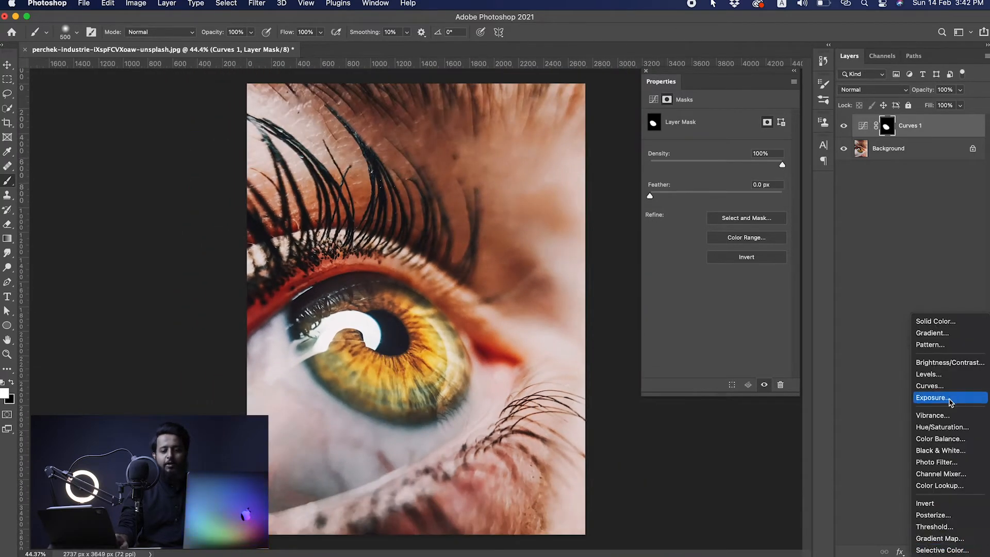
{"action": "left_click", "coordinate": [937, 428]}
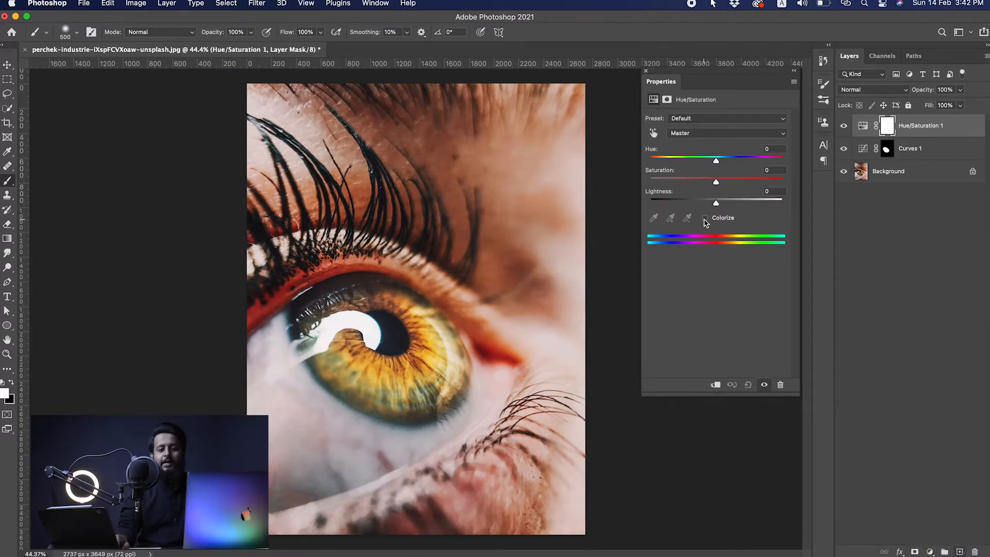
{"action": "left_click", "coordinate": [705, 218]}
{"action": "left_click_drag", "start_coordinate": [703, 159], "coordinate": [733, 163]}
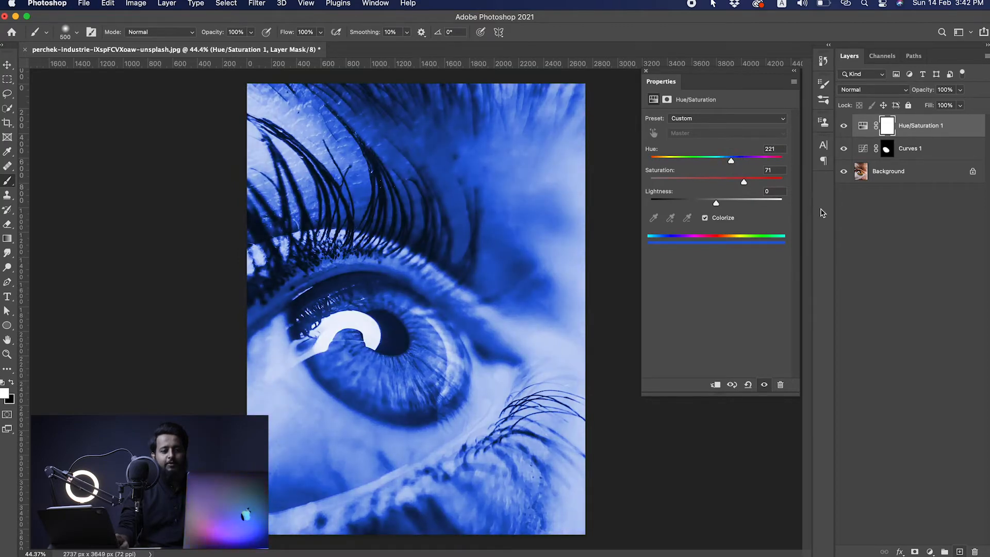
Invert the blue Hue/Saturation mask and paint white over the whole iris, finishing with a 400 px brush at 22% opacity.
{"action": "left_click", "coordinate": [888, 130]}
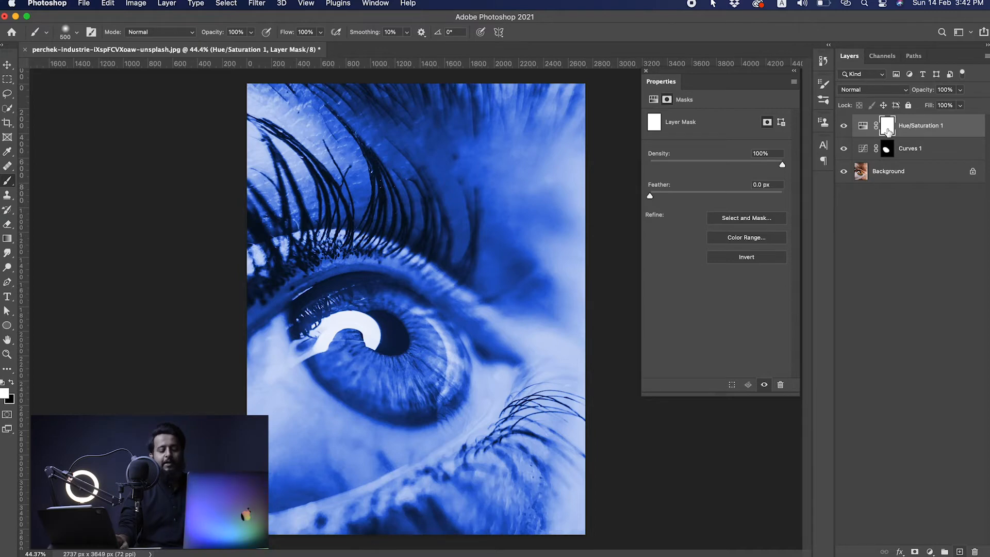
{"action": "key", "text": "super+i"}
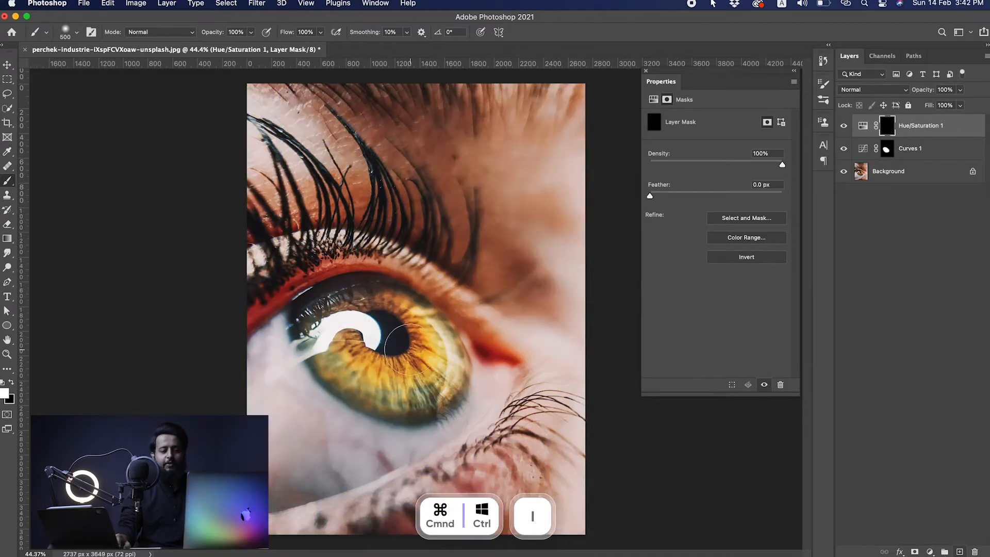
{"action": "scroll", "coordinate": [404, 349], "scroll_direction": "up", "scroll_amount": 3}
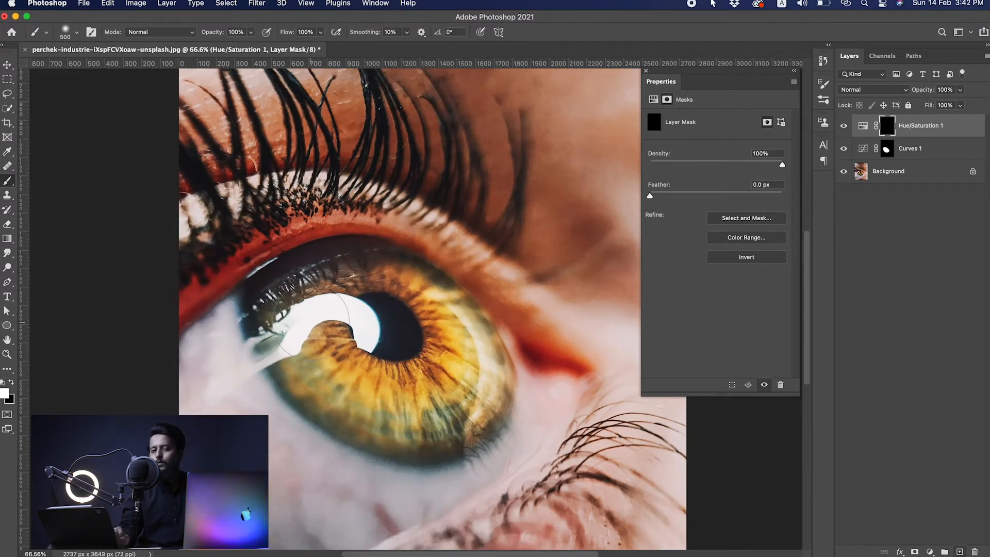
{"action": "mouse_move", "coordinate": [306, 334]}
{"action": "left_mouse_down"}
{"action": "mouse_move", "coordinate": [348, 379]}
{"action": "mouse_move", "coordinate": [315, 344]}
{"action": "left_mouse_up"}
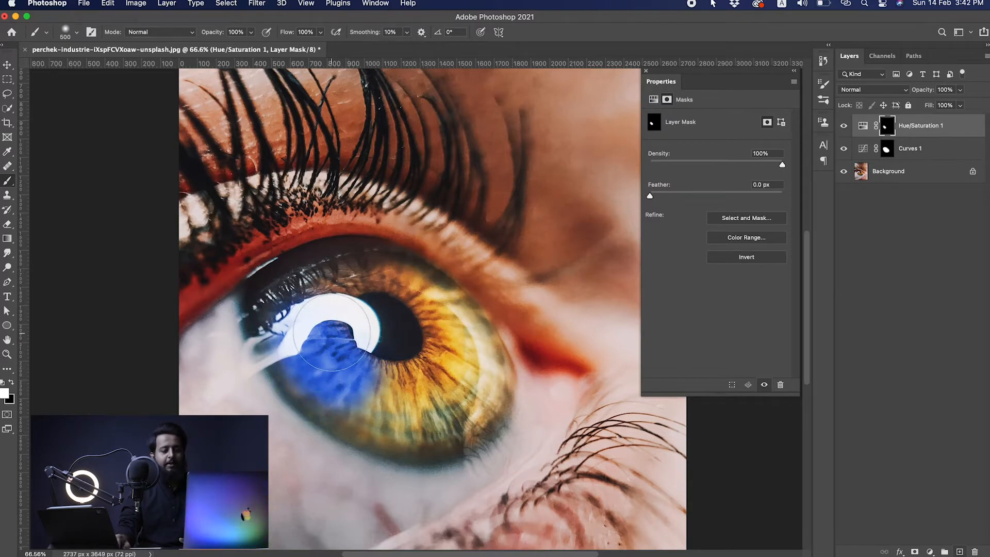
{"action": "key", "text": "bracketleft"}
{"action": "mouse_move", "coordinate": [310, 287]}
{"action": "left_mouse_down"}
{"action": "mouse_move", "coordinate": [415, 305]}
{"action": "mouse_move", "coordinate": [454, 330]}
{"action": "mouse_move", "coordinate": [474, 371]}
{"action": "mouse_move", "coordinate": [403, 408]}
{"action": "mouse_move", "coordinate": [359, 404]}
{"action": "mouse_move", "coordinate": [408, 420]}
{"action": "mouse_move", "coordinate": [475, 387]}
{"action": "mouse_move", "coordinate": [469, 341]}
{"action": "mouse_move", "coordinate": [415, 309]}
{"action": "mouse_move", "coordinate": [484, 359]}
{"action": "mouse_move", "coordinate": [468, 370]}
{"action": "mouse_move", "coordinate": [382, 367]}
{"action": "mouse_move", "coordinate": [287, 298]}
{"action": "mouse_move", "coordinate": [330, 372]}
{"action": "mouse_move", "coordinate": [462, 399]}
{"action": "mouse_move", "coordinate": [400, 330]}
{"action": "left_mouse_up"}
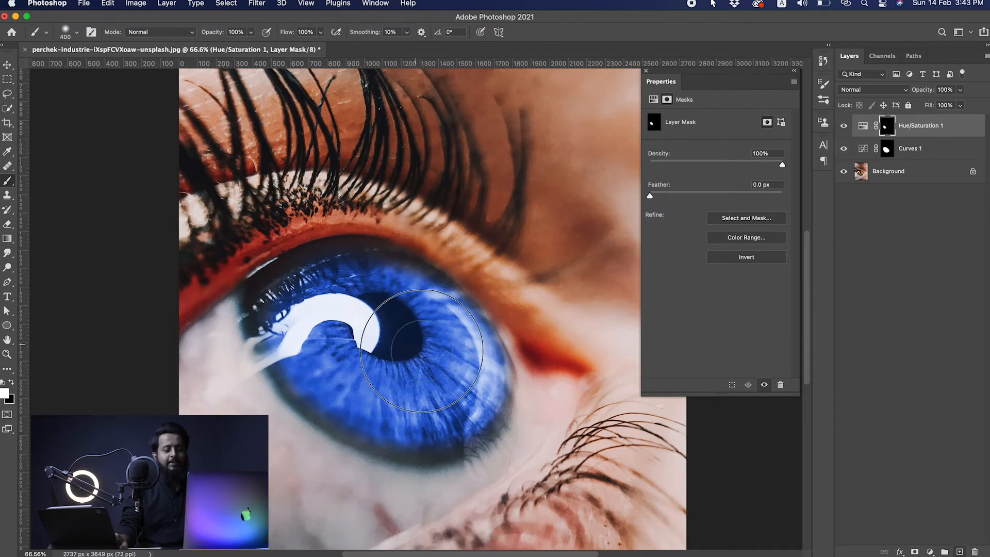
Add a second Hue/Saturation adjustment layer with Colorize on, hue 0 and saturation 83, for a red tint.
{"action": "left_click", "coordinate": [930, 552]}
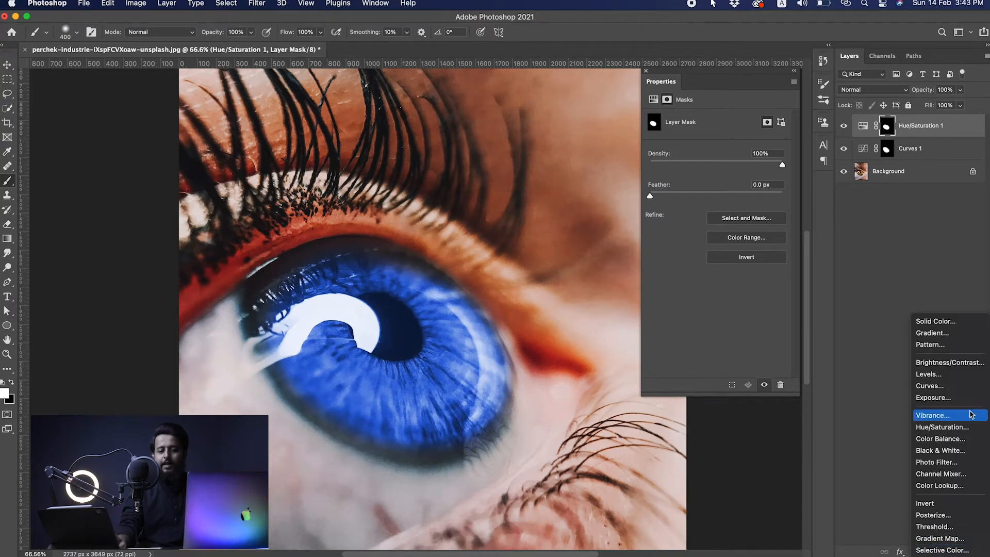
{"action": "left_click", "coordinate": [945, 429]}
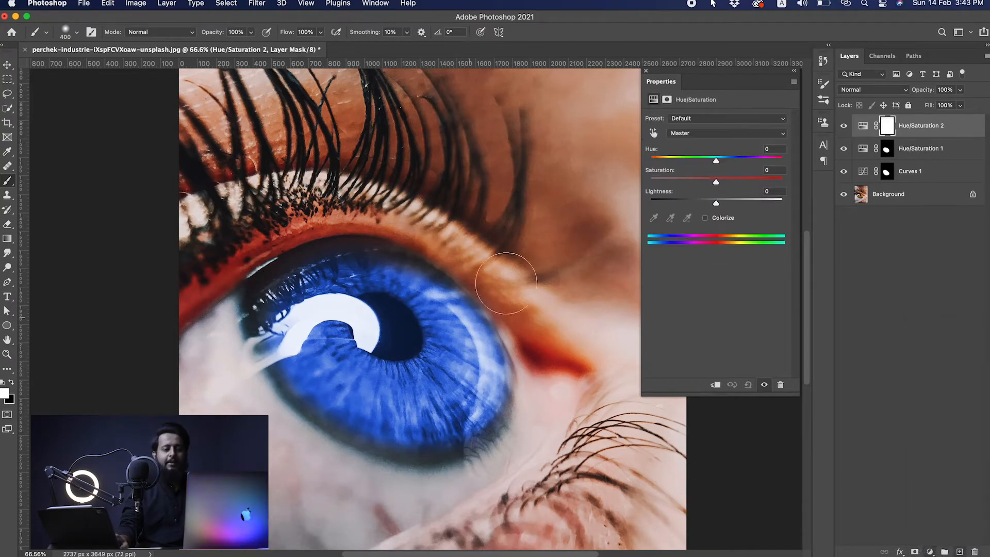
{"action": "left_click", "coordinate": [705, 217]}
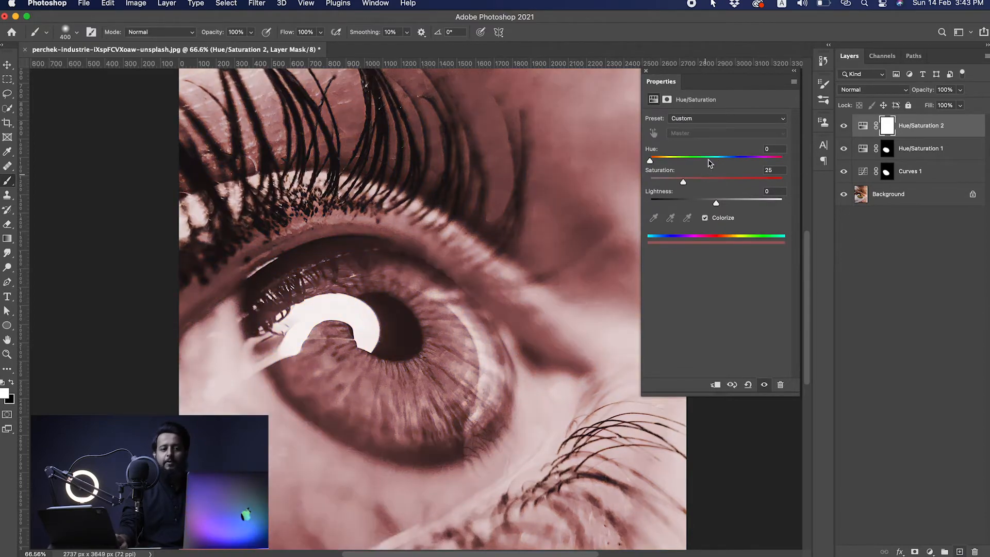
{"action": "left_click_drag", "start_coordinate": [712, 160], "coordinate": [648, 166]}
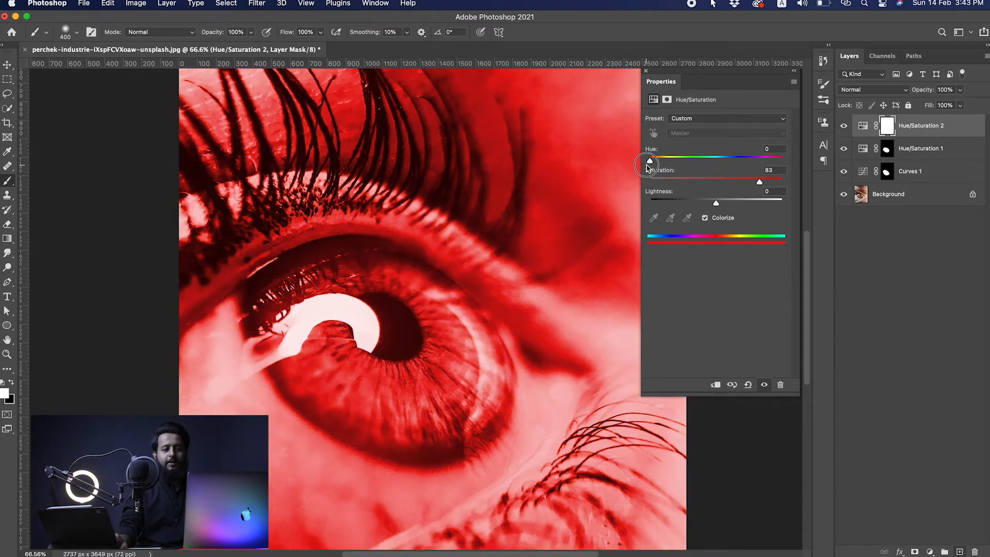
Invert the red layer's mask and paint red patches on the iris's lower-left area and right edge, using 49% and 33% brush opacity.
{"action": "left_click", "coordinate": [886, 130]}
{"action": "key", "text": "super+i"}
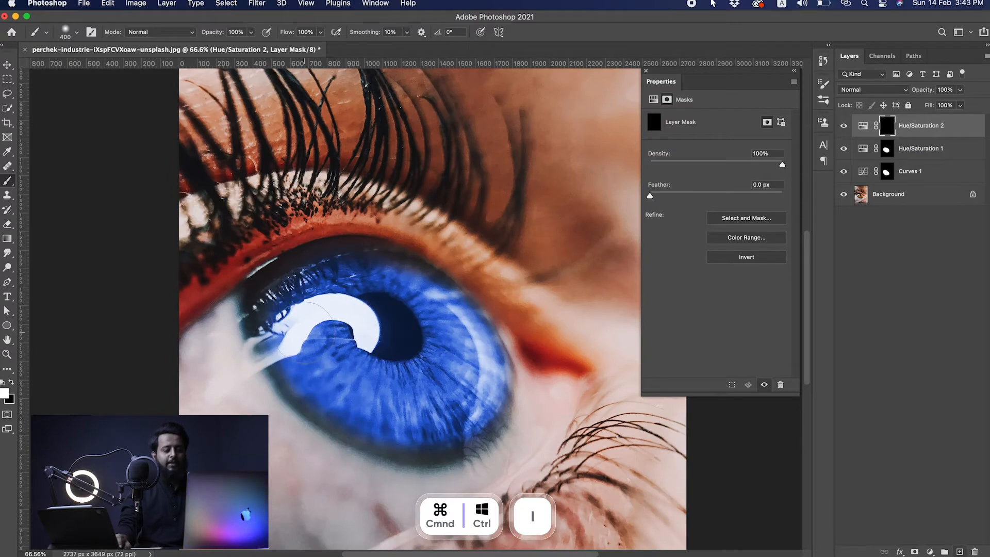
{"action": "left_click_drag", "start_coordinate": [251, 32], "coordinate": [225, 48]}
{"action": "mouse_move", "coordinate": [338, 360]}
{"action": "left_mouse_down"}
{"action": "mouse_move", "coordinate": [371, 396]}
{"action": "mouse_move", "coordinate": [337, 377]}
{"action": "mouse_move", "coordinate": [297, 311]}
{"action": "mouse_move", "coordinate": [330, 386]}
{"action": "mouse_move", "coordinate": [348, 397]}
{"action": "left_mouse_up"}
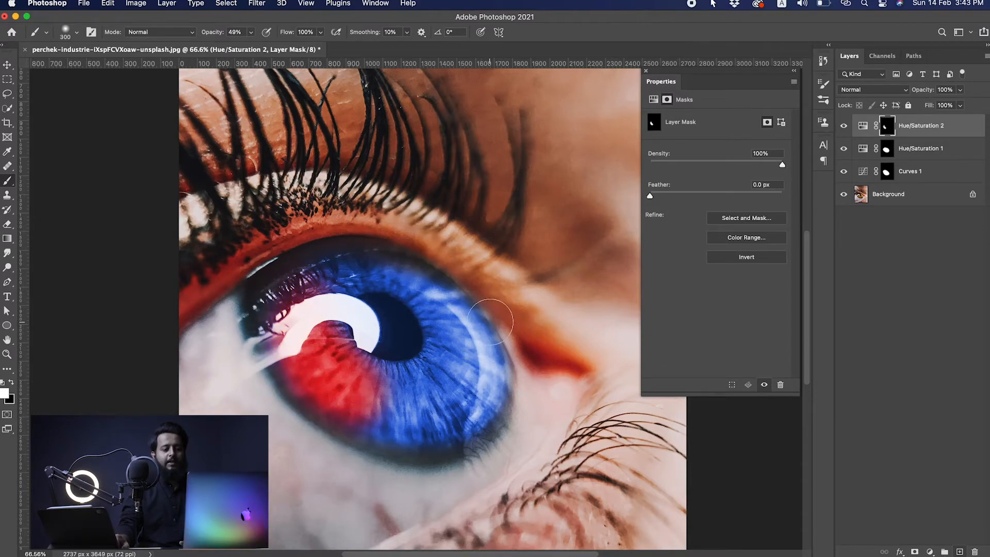
{"action": "mouse_move", "coordinate": [451, 300]}
{"action": "left_mouse_down"}
{"action": "mouse_move", "coordinate": [493, 363]}
{"action": "mouse_move", "coordinate": [513, 367]}
{"action": "mouse_move", "coordinate": [492, 366]}
{"action": "mouse_move", "coordinate": [459, 312]}
{"action": "mouse_move", "coordinate": [498, 381]}
{"action": "mouse_move", "coordinate": [444, 295]}
{"action": "left_mouse_up"}
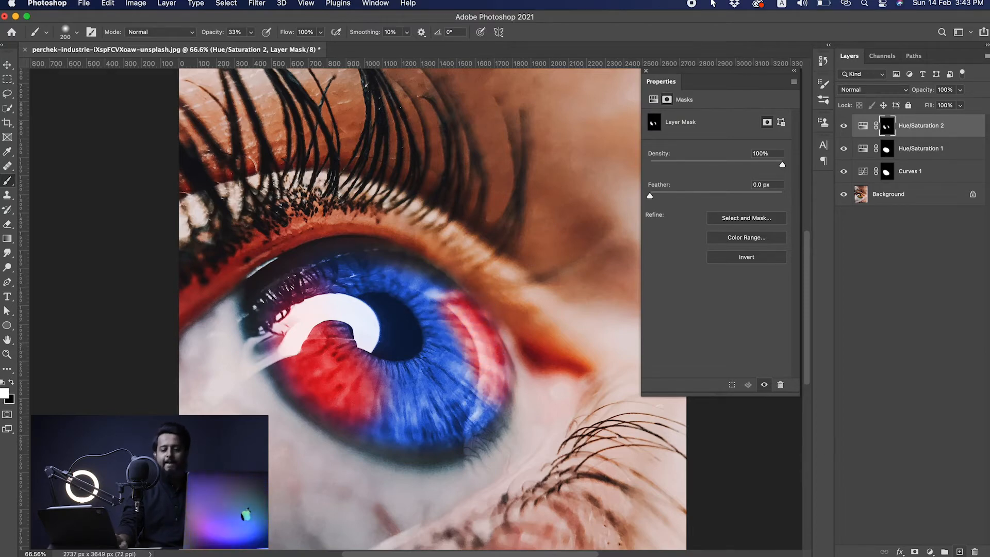
Add a third Hue/Saturation adjustment layer with Colorize on and shift its hue and saturation to a vivid green.
{"action": "left_click", "coordinate": [930, 552]}
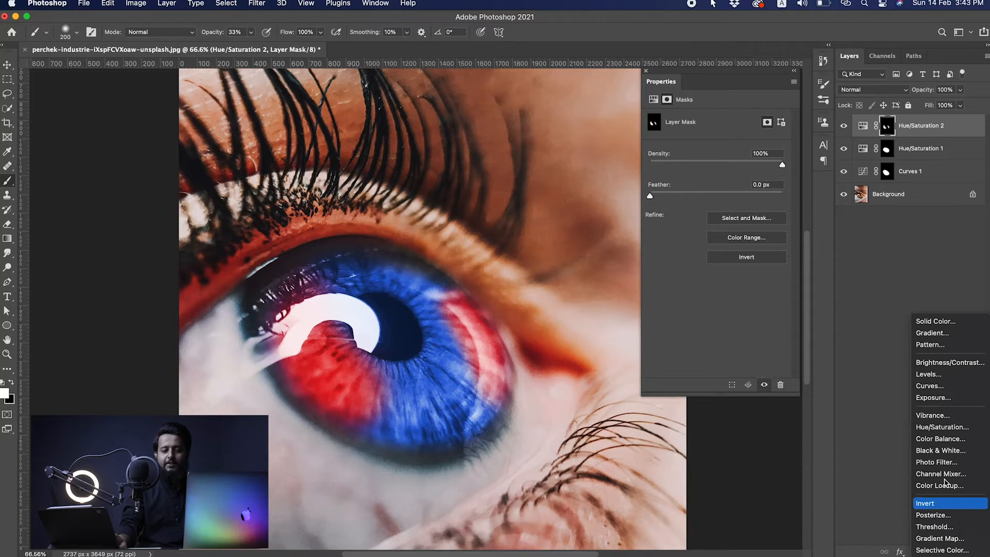
{"action": "left_click", "coordinate": [941, 428]}
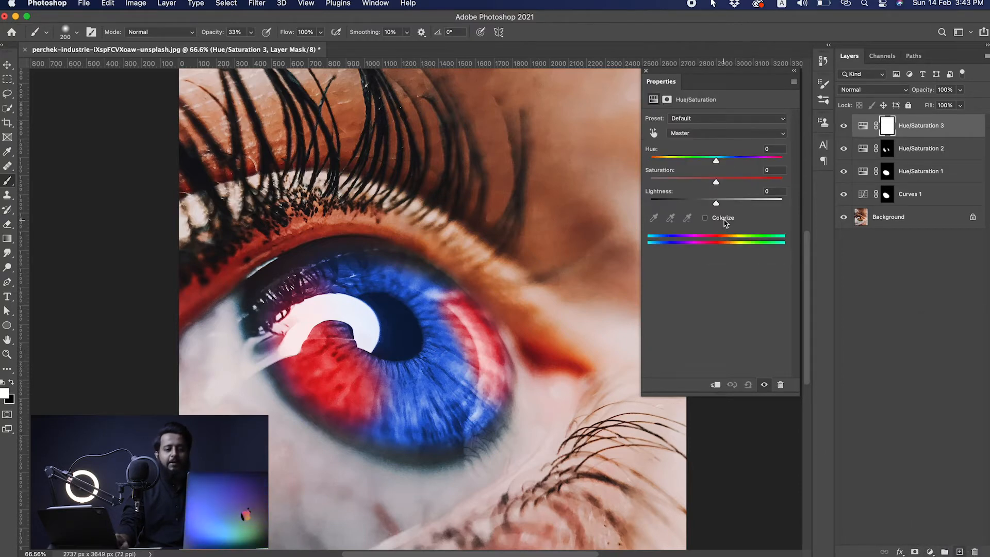
{"action": "left_click", "coordinate": [725, 222]}
{"action": "left_click_drag", "start_coordinate": [720, 158], "coordinate": [749, 160]}
{"action": "left_click_drag", "start_coordinate": [685, 182], "coordinate": [746, 183]}
Invert the green layer's mask and paint green along the iris's upper part and outer edges with a 300 px brush at 11% opacity.
{"action": "left_click", "coordinate": [887, 129]}
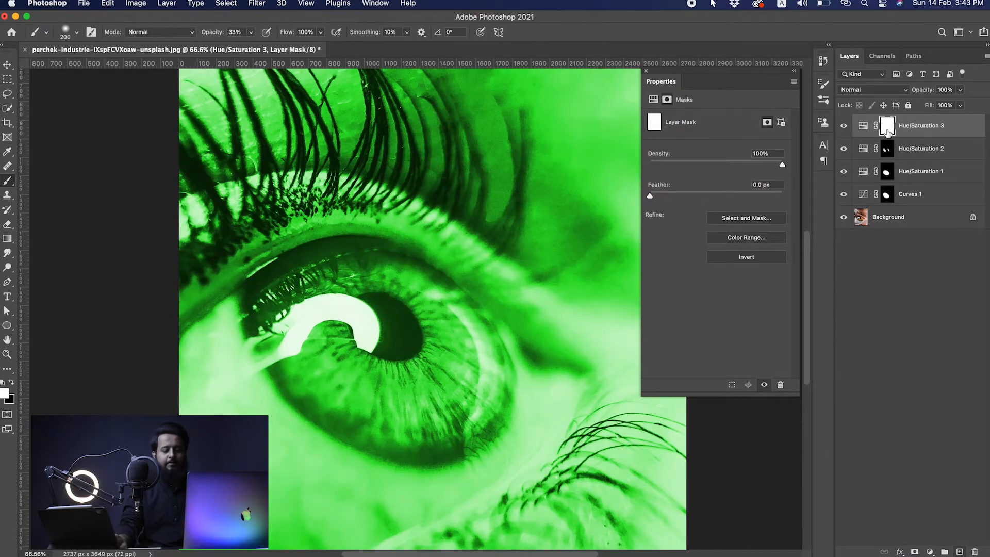
{"action": "key", "text": "super+i"}
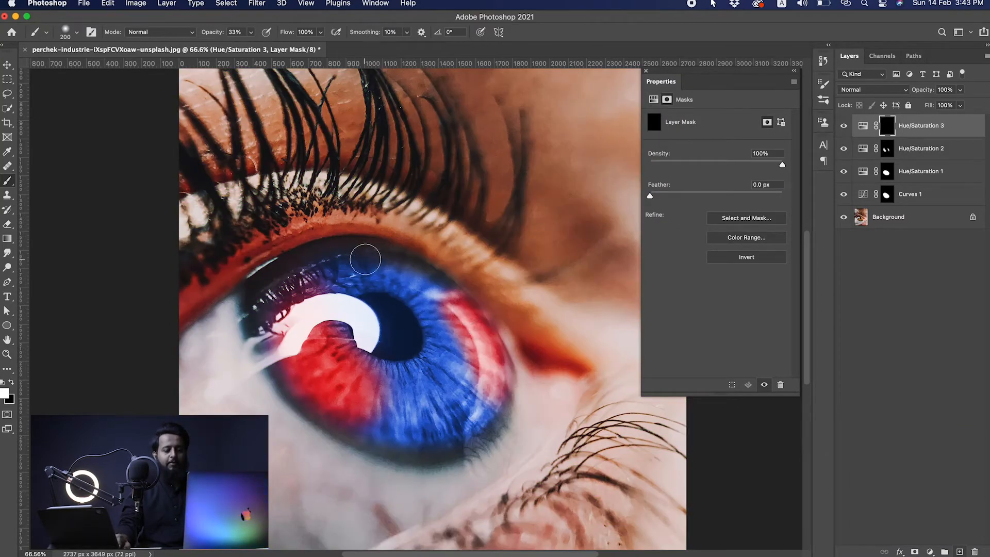
{"action": "key", "text": "1"}
{"action": "key", "text": "1"}
{"action": "key", "text": "bracketright"}
{"action": "key", "text": "bracketright"}
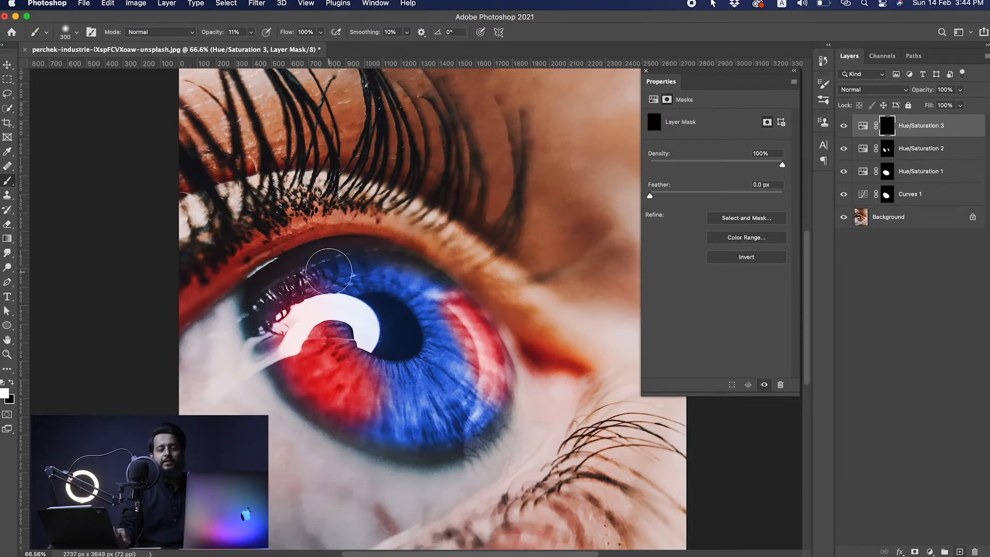
{"action": "mouse_move", "coordinate": [329, 271]}
{"action": "left_mouse_down"}
{"action": "mouse_move", "coordinate": [309, 262]}
{"action": "mouse_move", "coordinate": [410, 266]}
{"action": "mouse_move", "coordinate": [340, 261]}
{"action": "mouse_move", "coordinate": [410, 274]}
{"action": "mouse_move", "coordinate": [299, 277]}
{"action": "mouse_move", "coordinate": [416, 274]}
{"action": "mouse_move", "coordinate": [318, 263]}
{"action": "mouse_move", "coordinate": [421, 339]}
{"action": "mouse_move", "coordinate": [375, 306]}
{"action": "mouse_move", "coordinate": [378, 260]}
{"action": "mouse_move", "coordinate": [436, 281]}
{"action": "left_mouse_up"}
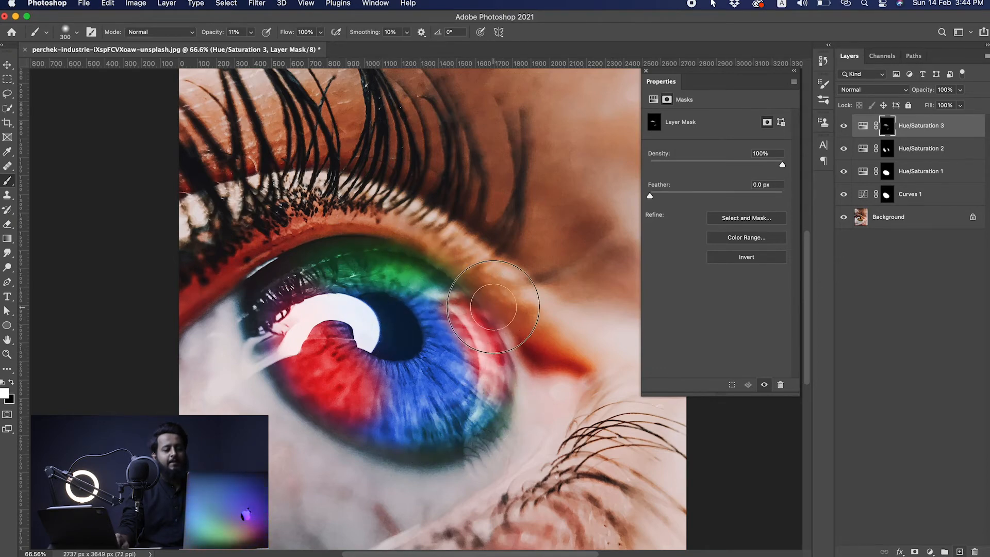
{"action": "mouse_move", "coordinate": [474, 338]}
{"action": "left_mouse_down"}
{"action": "mouse_move", "coordinate": [415, 264]}
{"action": "mouse_move", "coordinate": [473, 340]}
{"action": "mouse_move", "coordinate": [436, 282]}
{"action": "left_mouse_up"}
{"action": "mouse_move", "coordinate": [327, 337]}
{"action": "left_mouse_down"}
{"action": "mouse_move", "coordinate": [275, 295]}
{"action": "mouse_move", "coordinate": [262, 328]}
{"action": "mouse_move", "coordinate": [290, 399]}
{"action": "mouse_move", "coordinate": [265, 276]}
{"action": "left_mouse_up"}
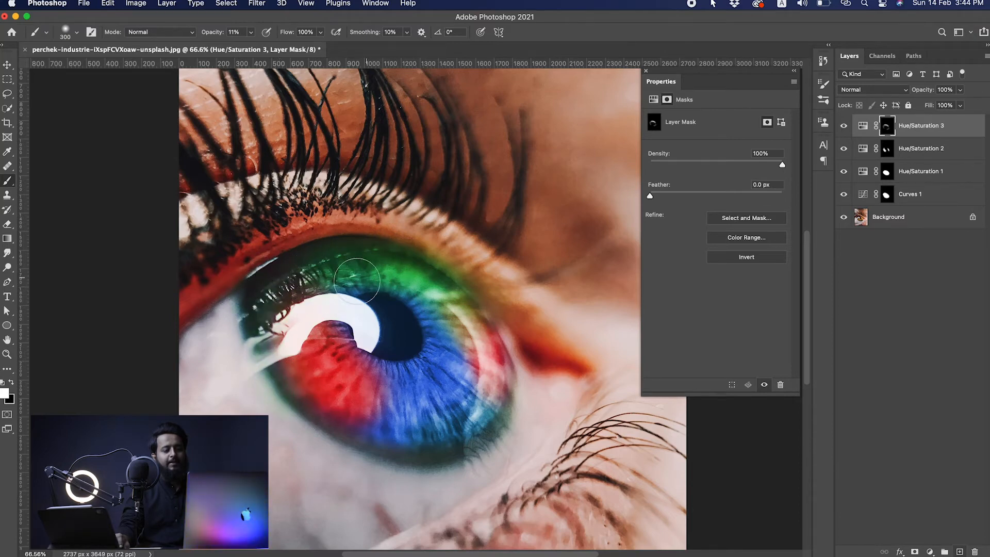
Add a fourth Hue/Saturation adjustment layer with Colorize on, hue 62 and saturation 66, for a yellow tint.
{"action": "left_click", "coordinate": [931, 552]}
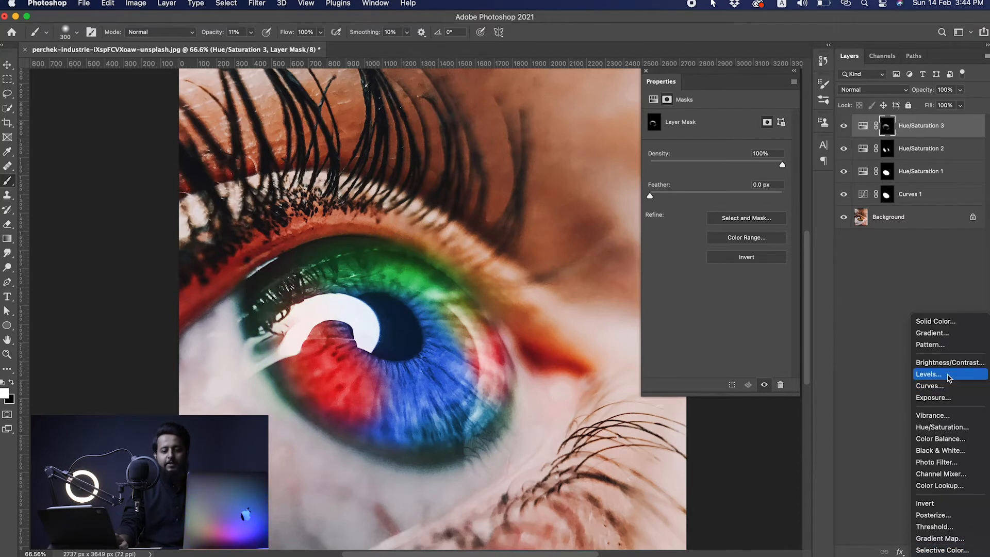
{"action": "left_click", "coordinate": [937, 426]}
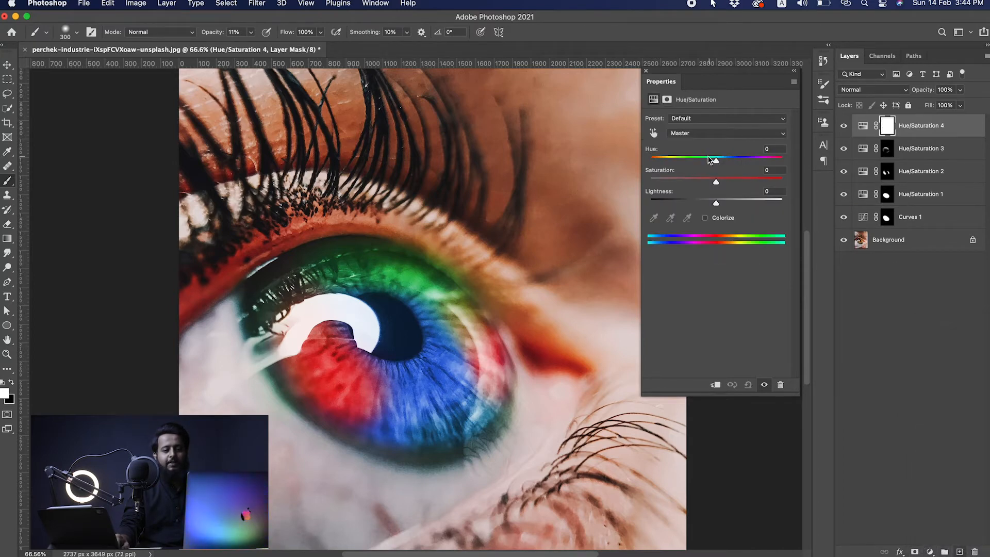
{"action": "left_click", "coordinate": [714, 221]}
{"action": "left_click_drag", "start_coordinate": [711, 160], "coordinate": [674, 162]}
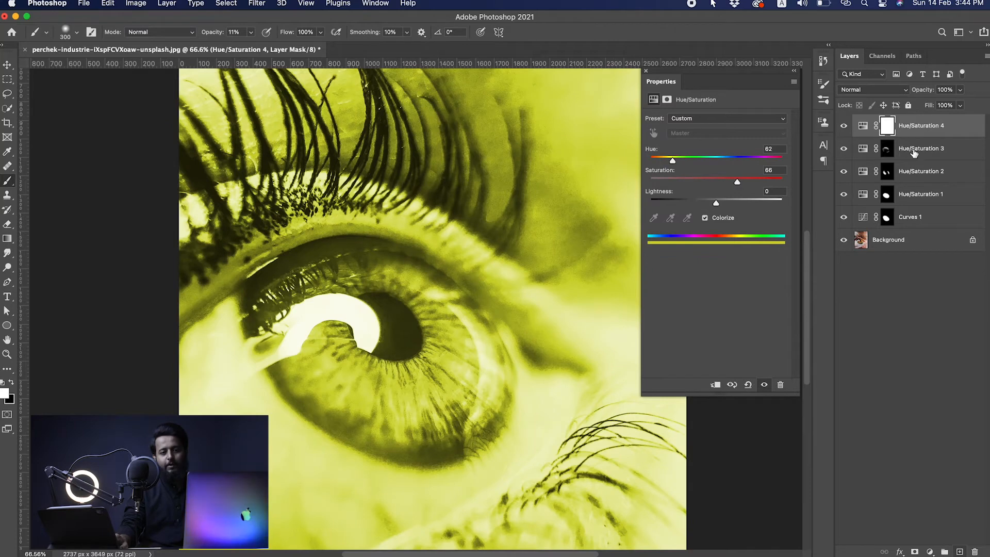
Invert the yellow layer's mask and paint yellow over the pupil and inner iris with a 600 px brush, reducing opacity to 22%.
{"action": "left_click", "coordinate": [885, 126]}
{"action": "key", "text": "super+i"}
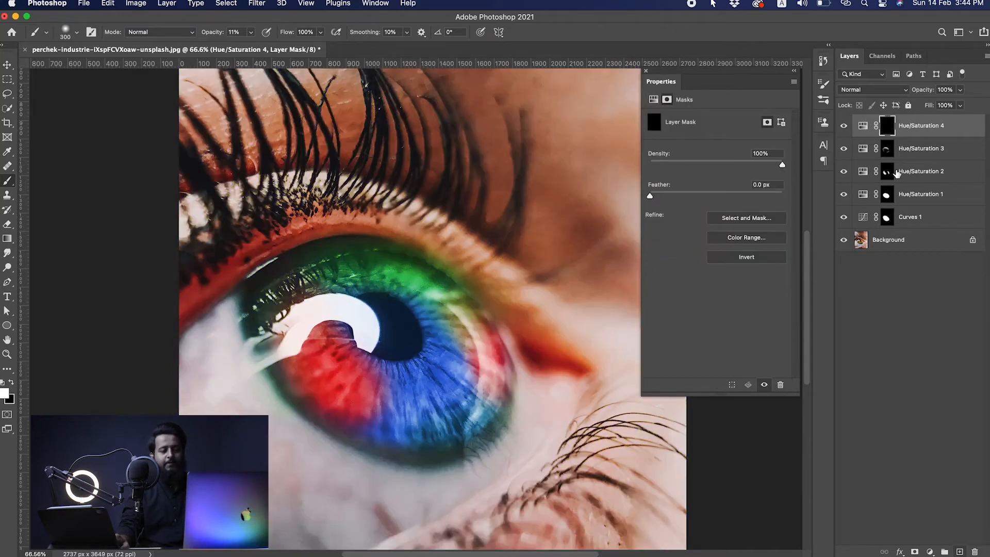
{"action": "mouse_move", "coordinate": [365, 327]}
{"action": "left_mouse_down"}
{"action": "mouse_move", "coordinate": [402, 330]}
{"action": "mouse_move", "coordinate": [398, 310]}
{"action": "left_mouse_up"}
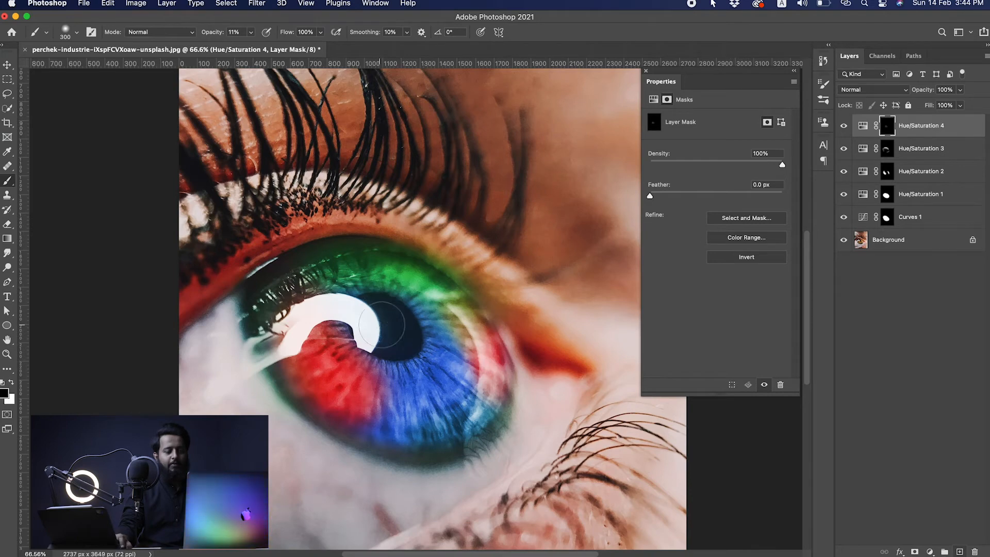
{"action": "key", "text": "5"}
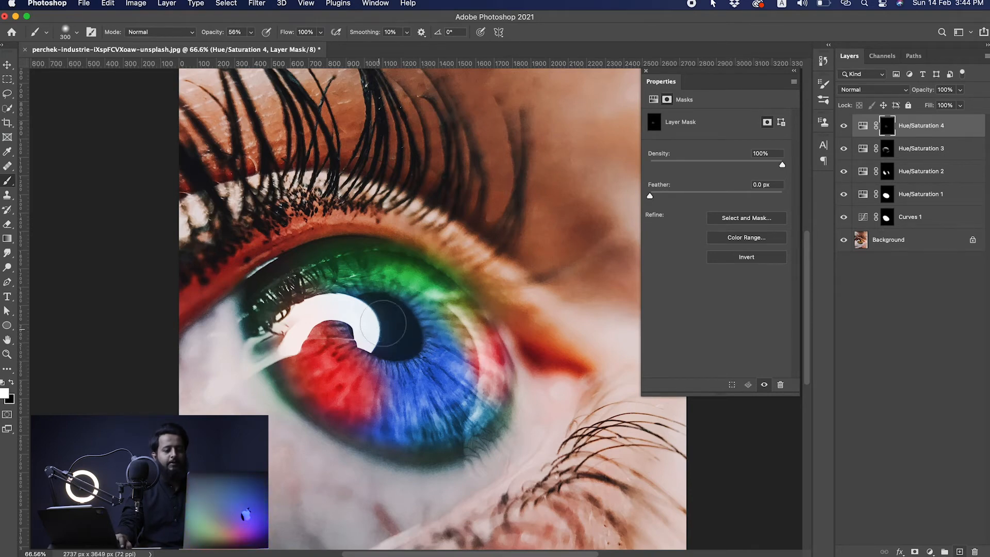
{"action": "key", "text": "bracketright"}
{"action": "key", "text": "bracketright"}
{"action": "key", "text": "bracketright"}
{"action": "mouse_move", "coordinate": [382, 315]}
{"action": "left_mouse_down"}
{"action": "mouse_move", "coordinate": [390, 338]}
{"action": "mouse_move", "coordinate": [397, 319]}
{"action": "mouse_move", "coordinate": [405, 354]}
{"action": "left_mouse_up"}
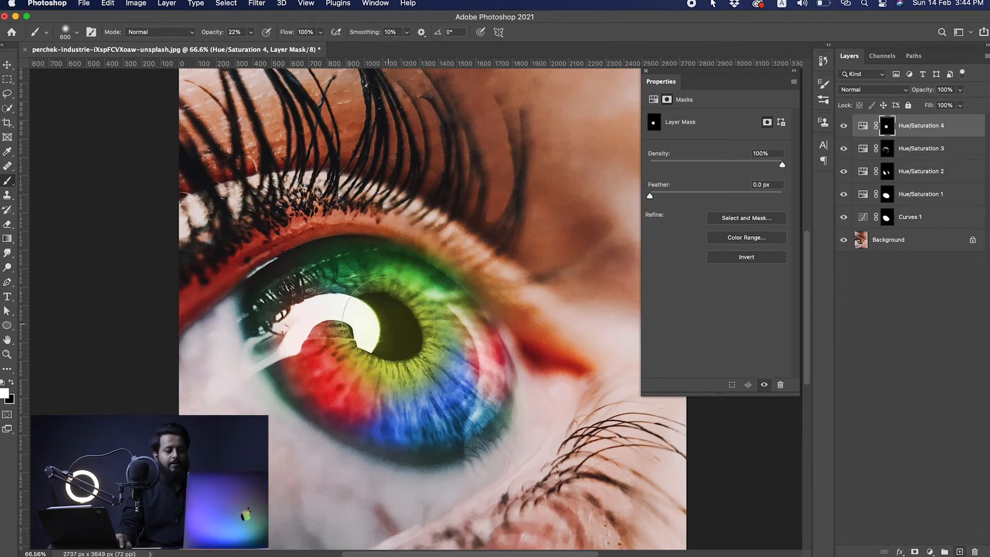
Shift the green Hue/Saturation layer's hue to 274 for purple and the red layer's hue to 337 for pink.
{"action": "scroll", "coordinate": [390, 323], "scroll_direction": "down", "scroll_amount": 8}
{"action": "scroll", "coordinate": [397, 330], "scroll_direction": "up", "scroll_amount": 4}
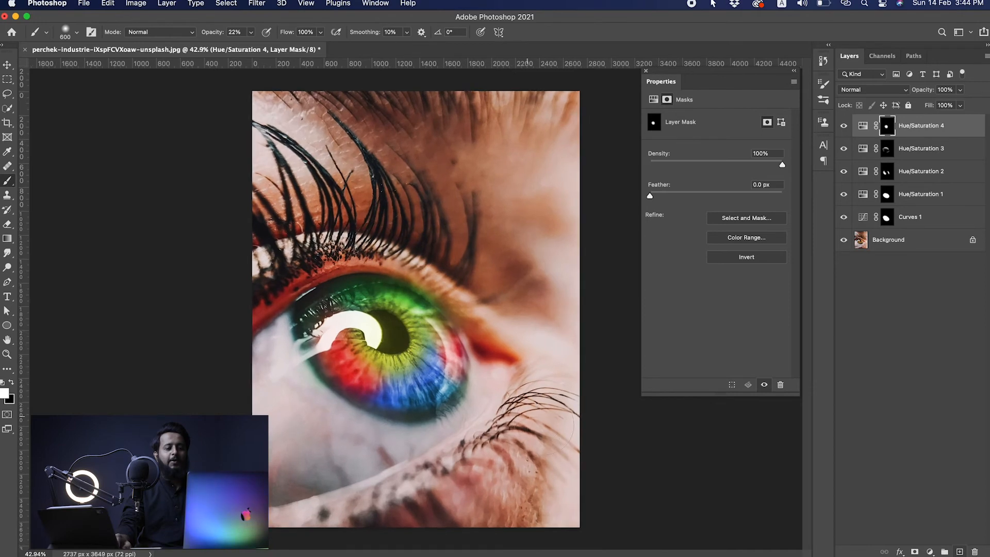
{"action": "left_click", "coordinate": [865, 154]}
{"action": "left_click", "coordinate": [862, 151]}
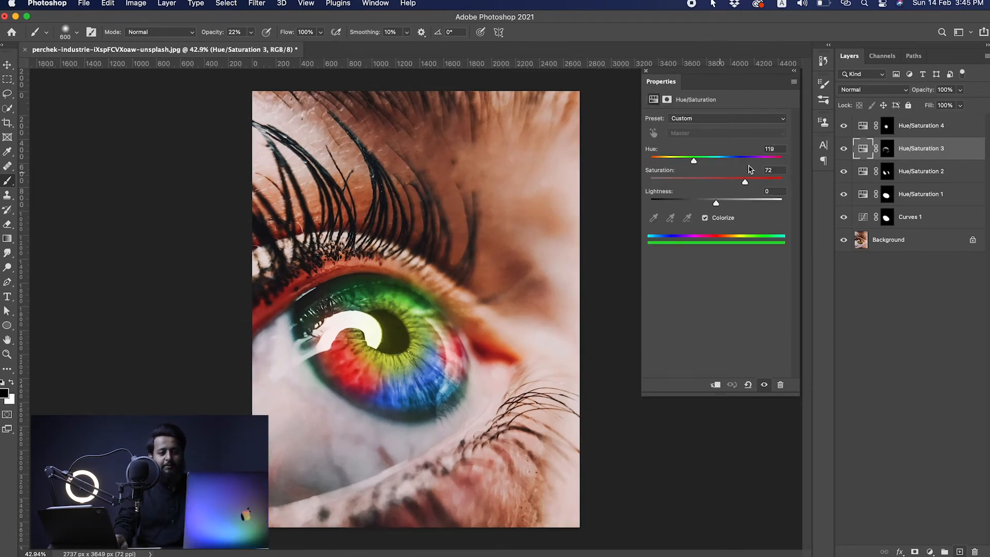
{"action": "left_click_drag", "start_coordinate": [721, 159], "coordinate": [790, 163]}
{"action": "left_click_drag", "start_coordinate": [768, 163], "coordinate": [751, 163]}
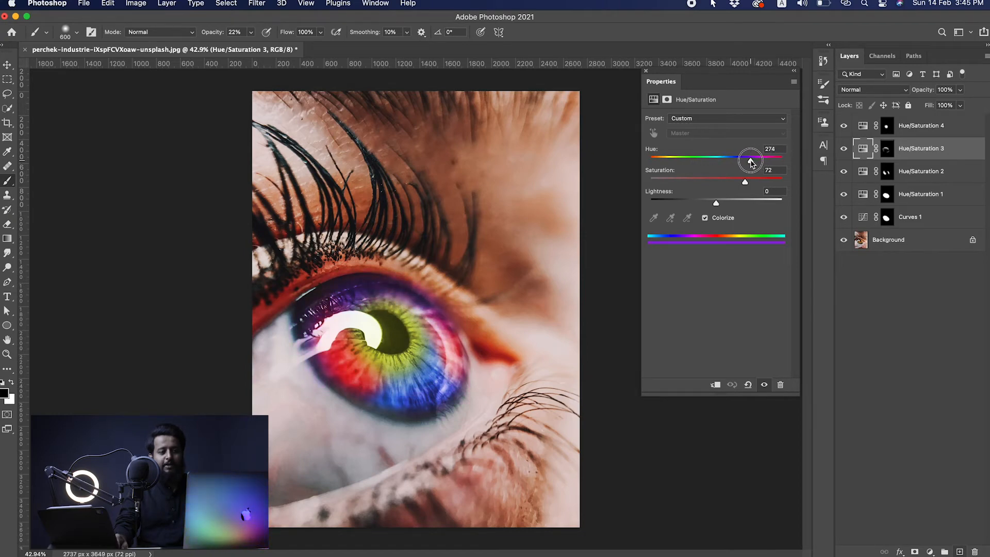
{"action": "left_click", "coordinate": [860, 176]}
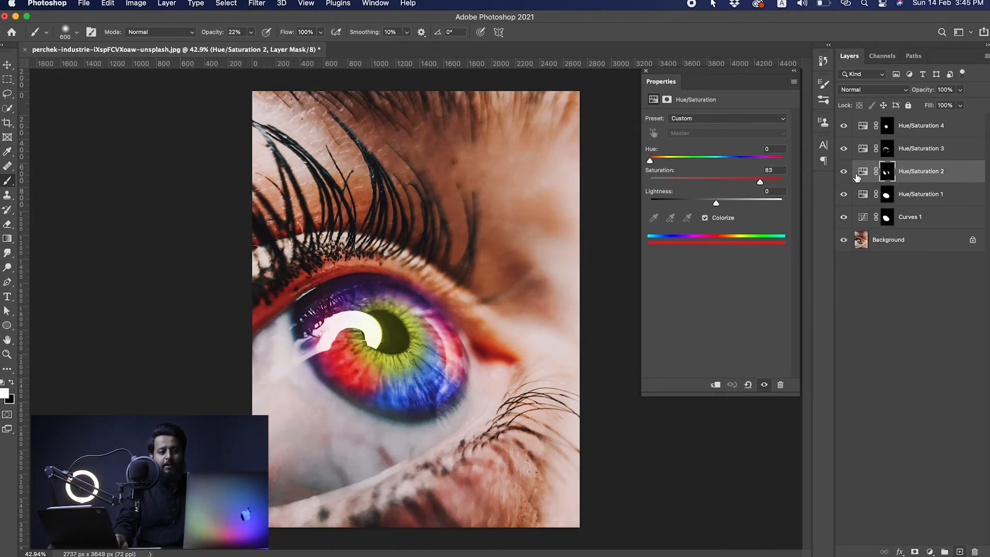
{"action": "left_click_drag", "start_coordinate": [650, 160], "coordinate": [772, 165]}
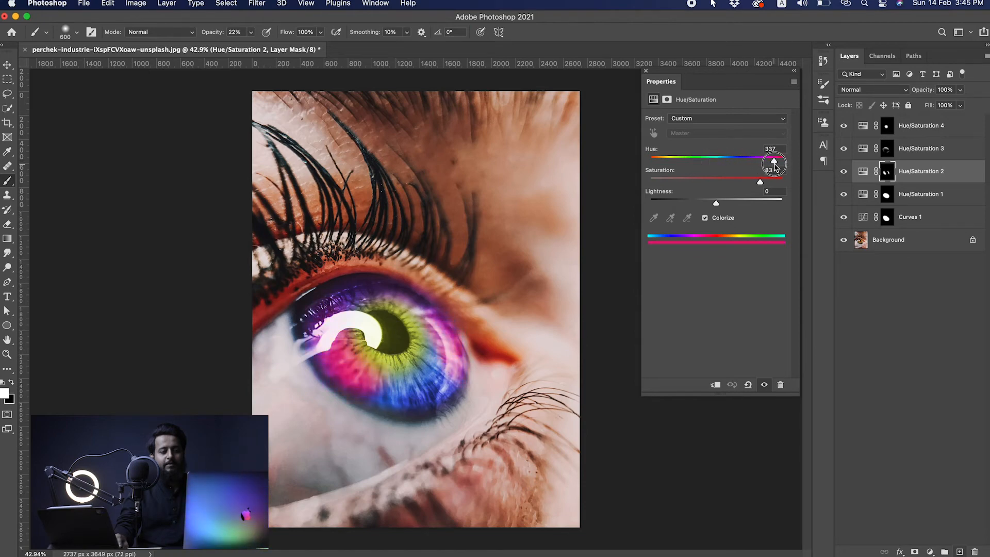